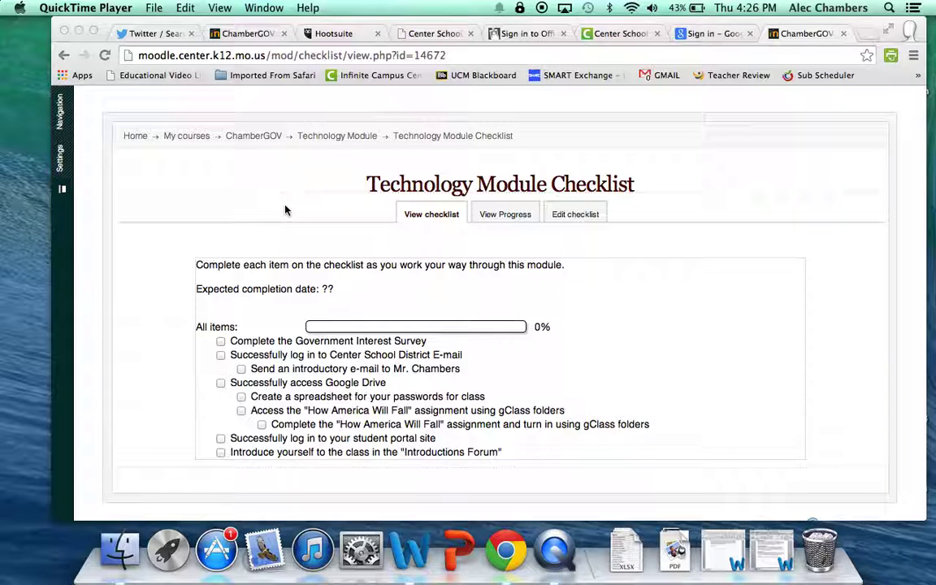
Step: Open the ChamberGOV course page and scroll down to the Government Interest Survey
left_click(259, 165)
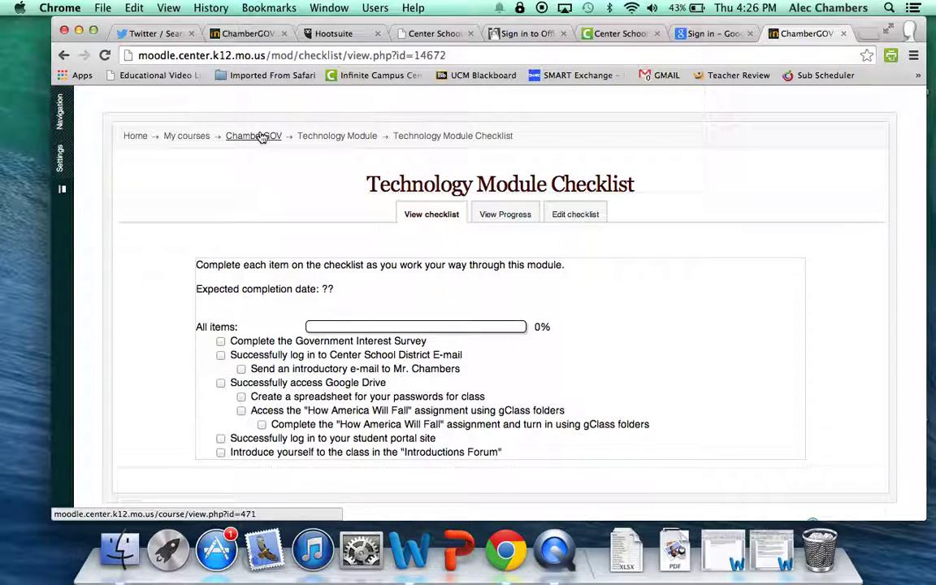
left_click(260, 136)
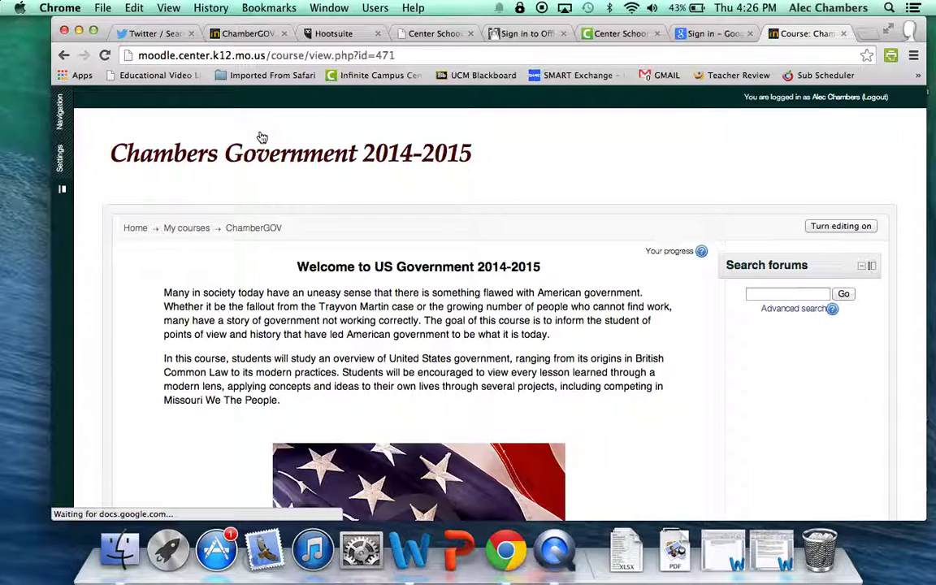
scroll(302, 241, "down", 10)
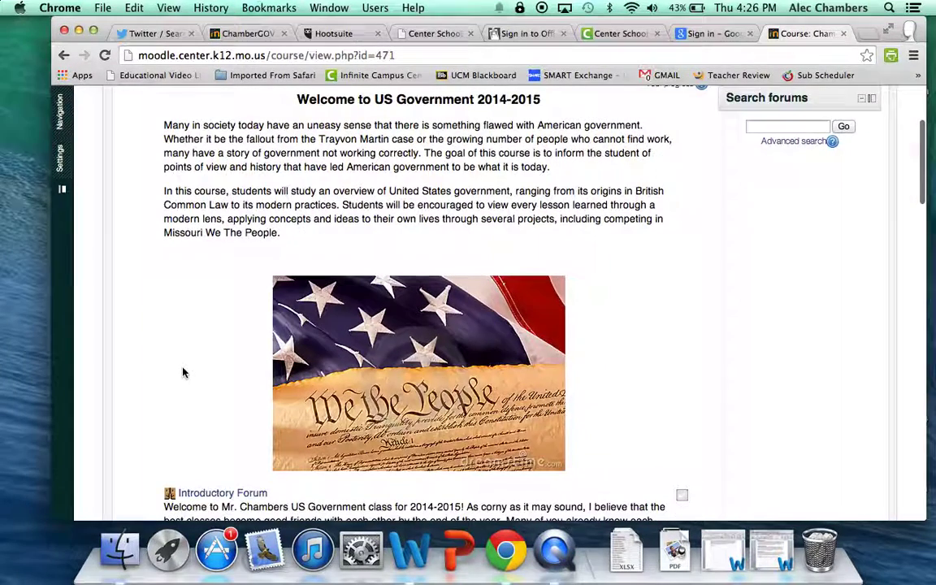
scroll(146, 385, "down", 4)
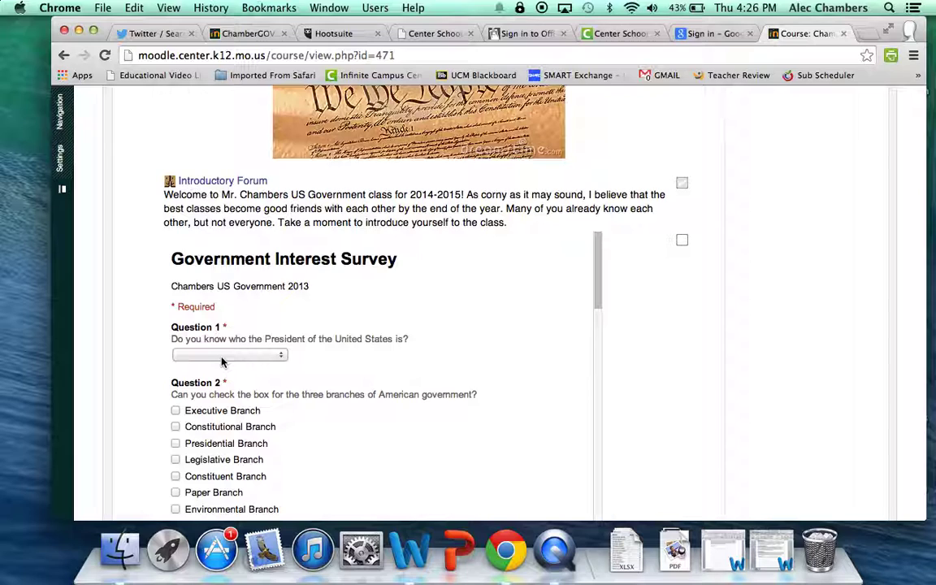
Step: Answer Question 1 with Barack Obama and tick only Environmental Branch in Question 2
left_click(222, 355)
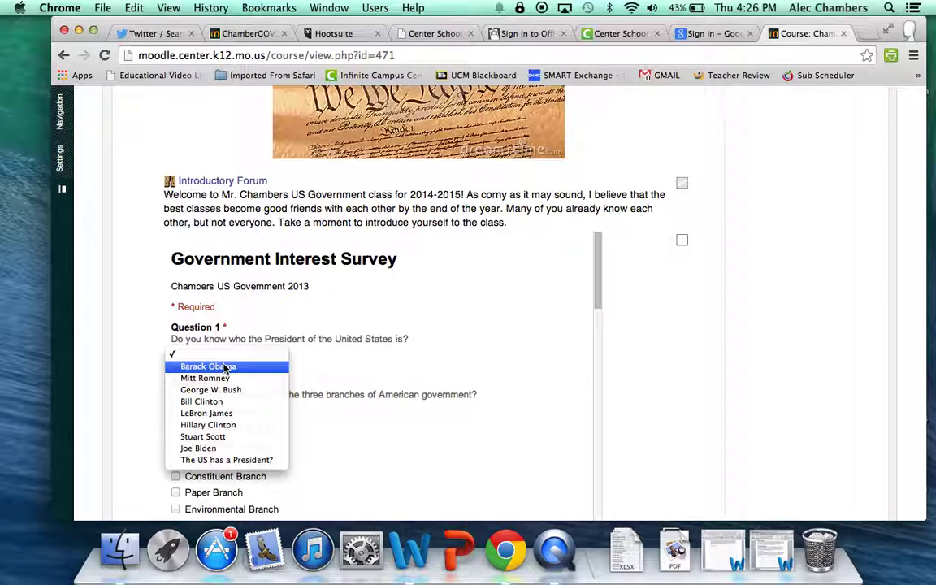
left_click(224, 367)
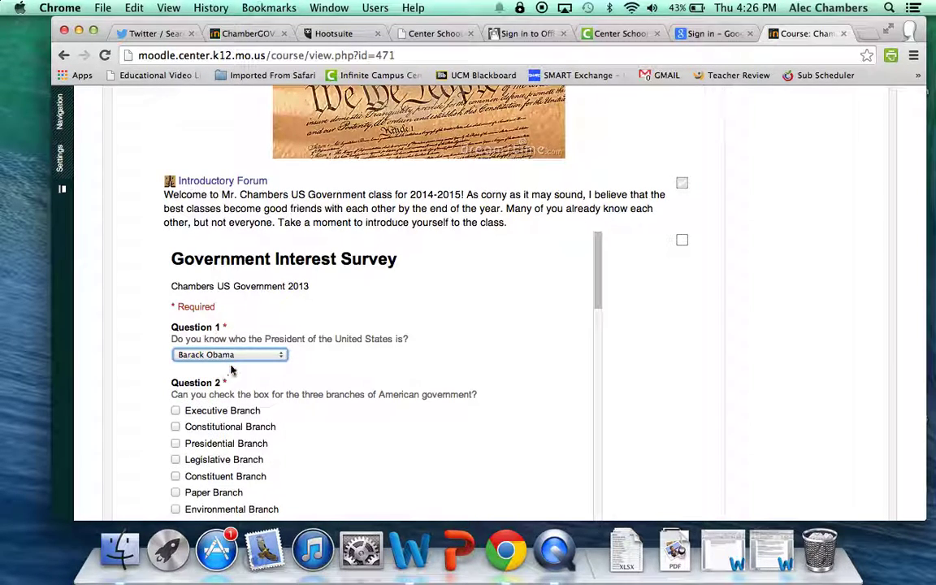
scroll(258, 367, "down", 3)
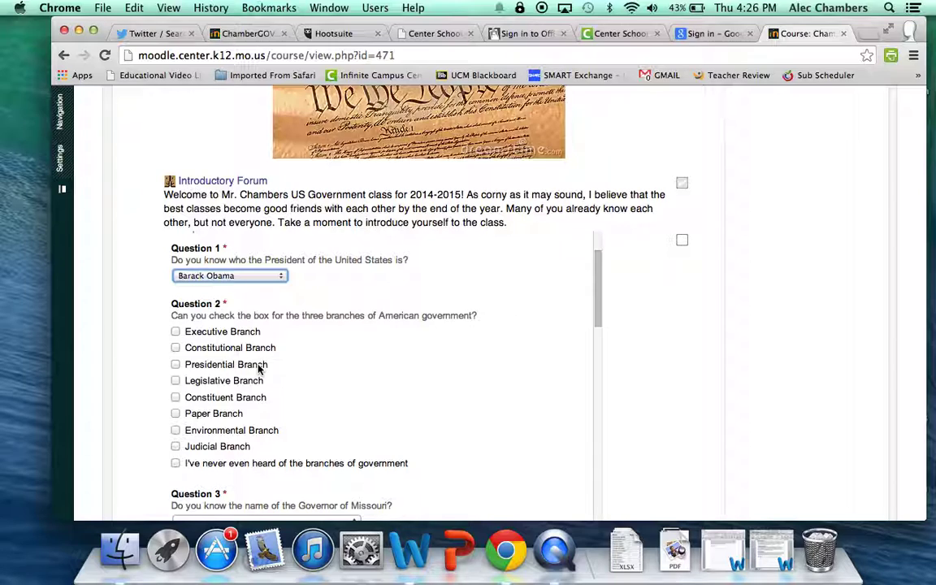
left_click(174, 382)
left_click(175, 431)
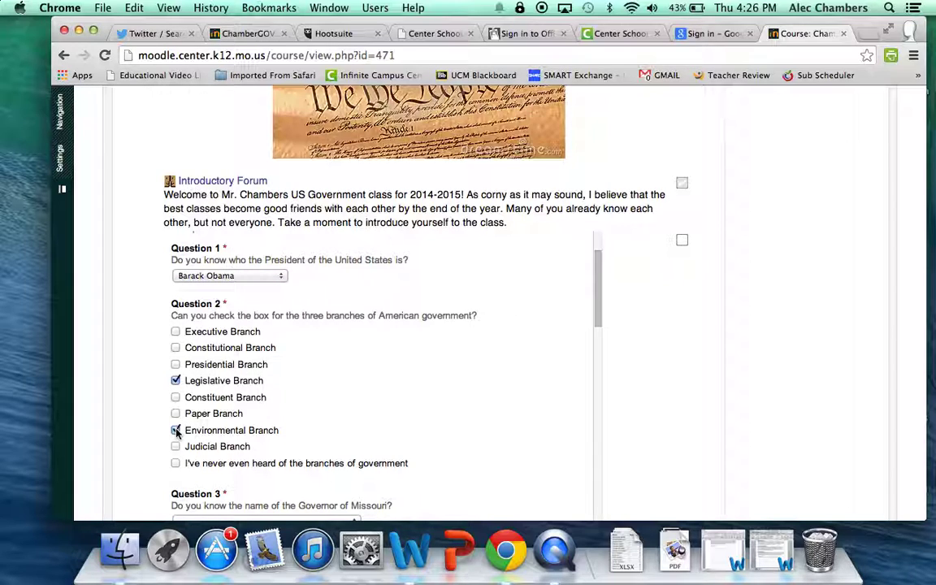
left_click(176, 382)
Step: View the Question 3 governor choices without answering, then scroll back up to Submit
scroll(188, 386, "down", 5)
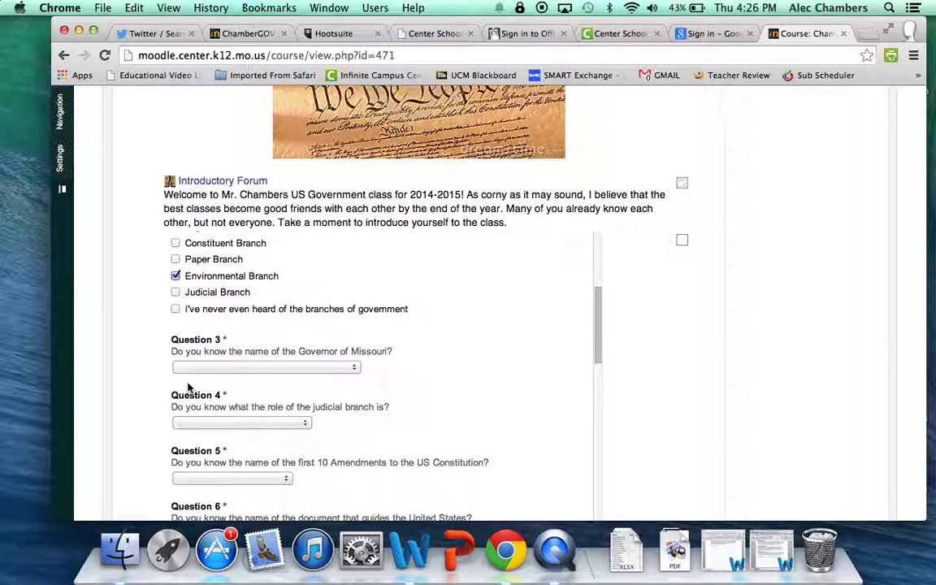
left_click(238, 372)
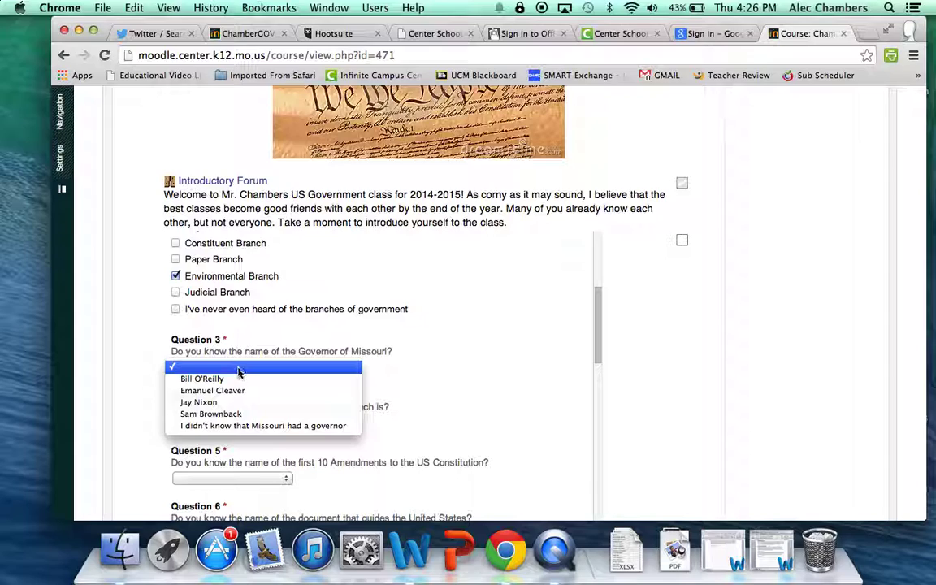
left_click(434, 410)
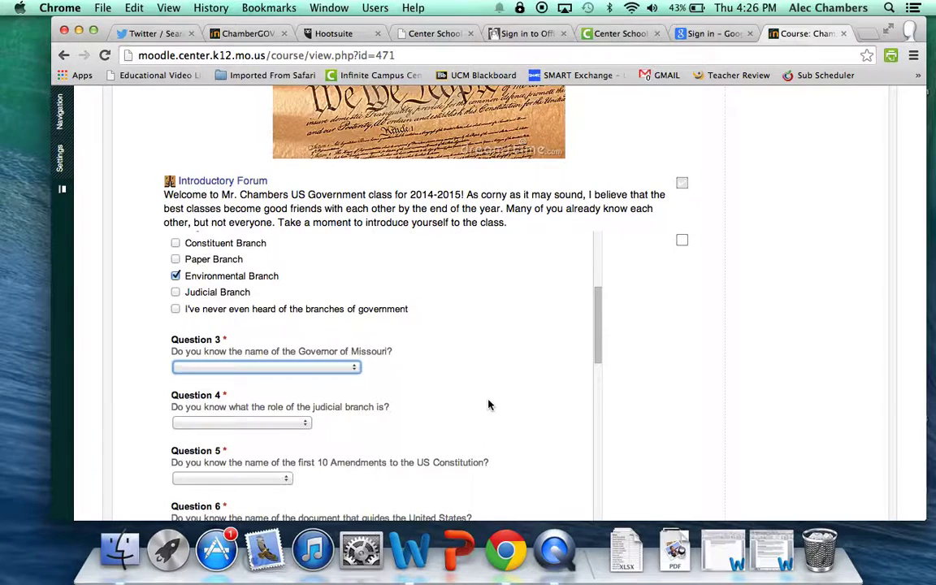
scroll(455, 406, "down", 15)
scroll(414, 260, "up", 2)
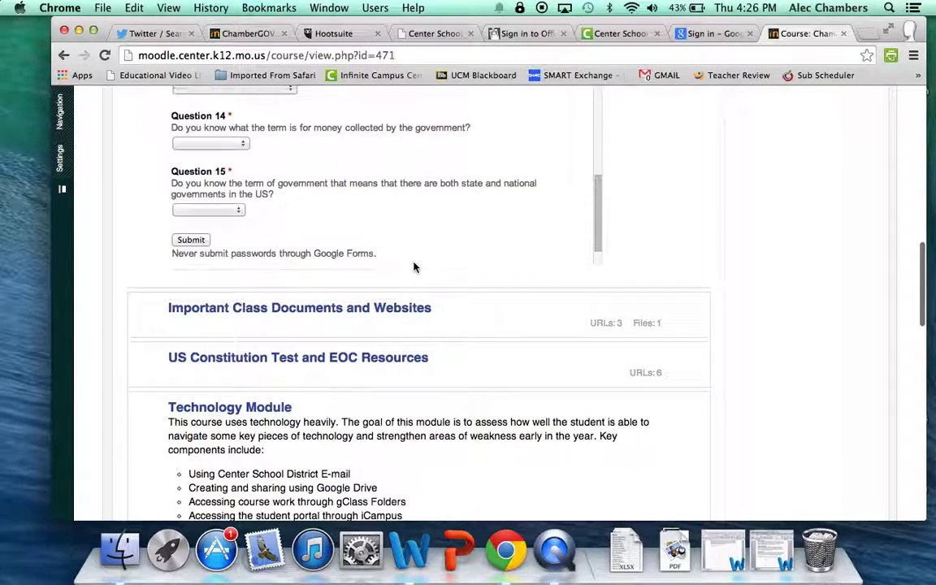
scroll(658, 199, "up", 2)
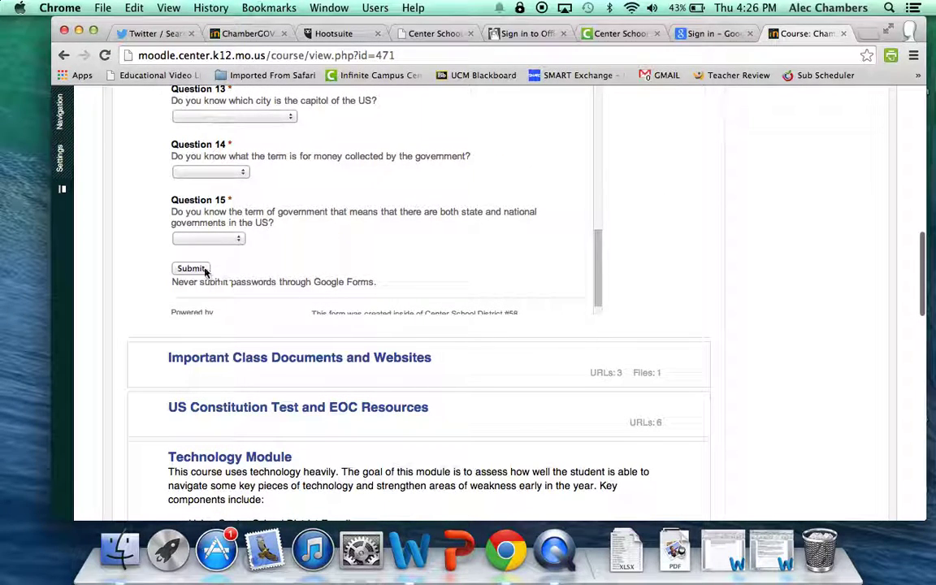
scroll(205, 273, "up", 1)
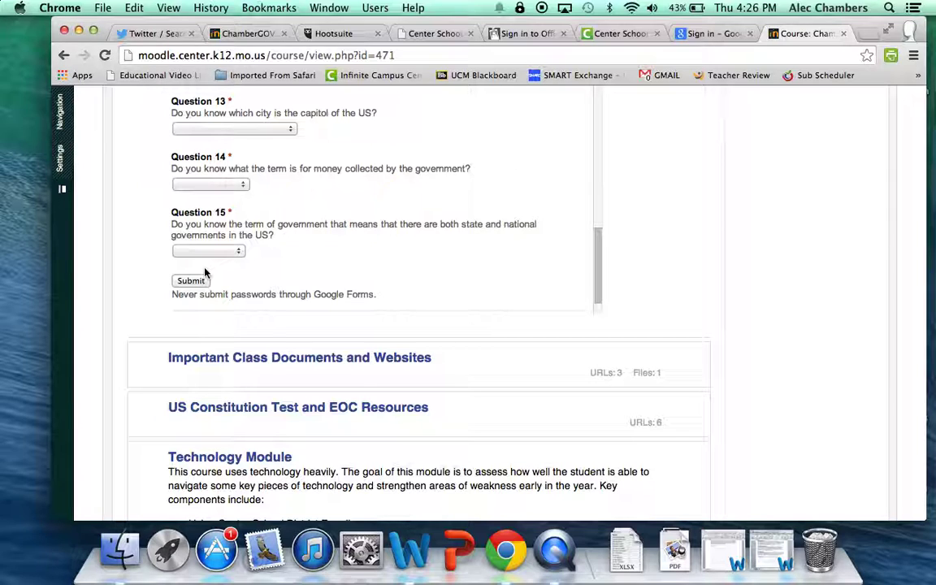
Step: Submit the partly answered survey and scroll through the form to review the required-question warnings
left_click(202, 280)
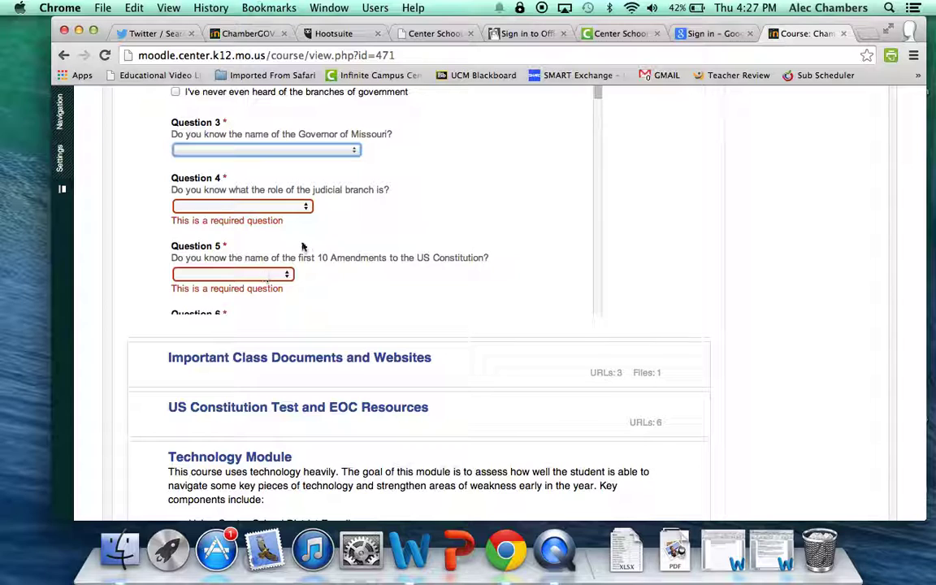
scroll(309, 246, "up", 3)
scroll(315, 237, "up", 3)
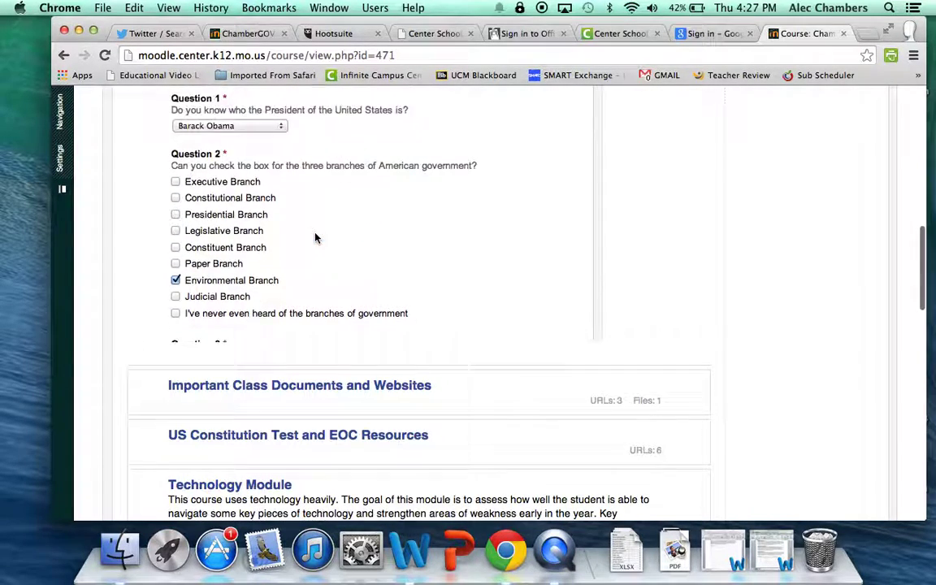
scroll(315, 237, "down", 10)
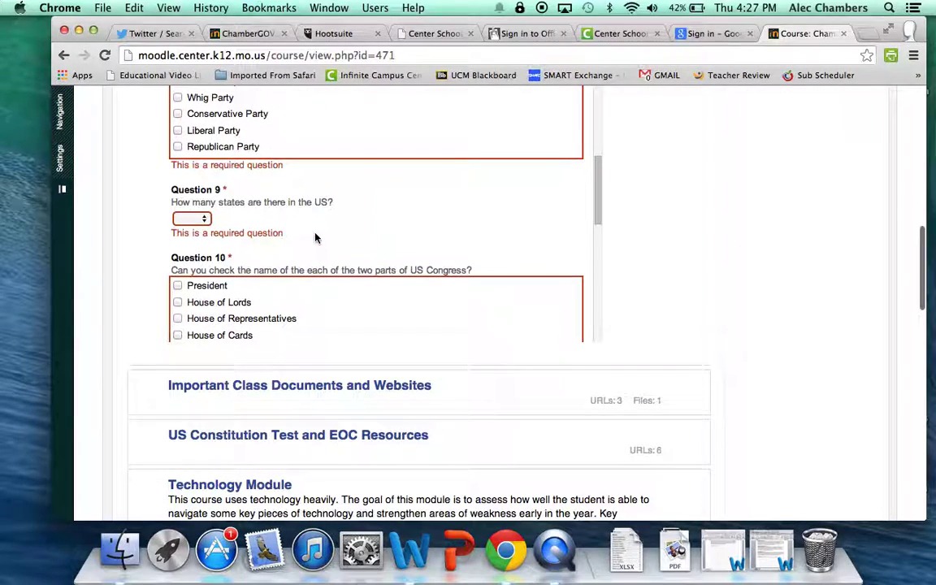
scroll(315, 237, "down", 5)
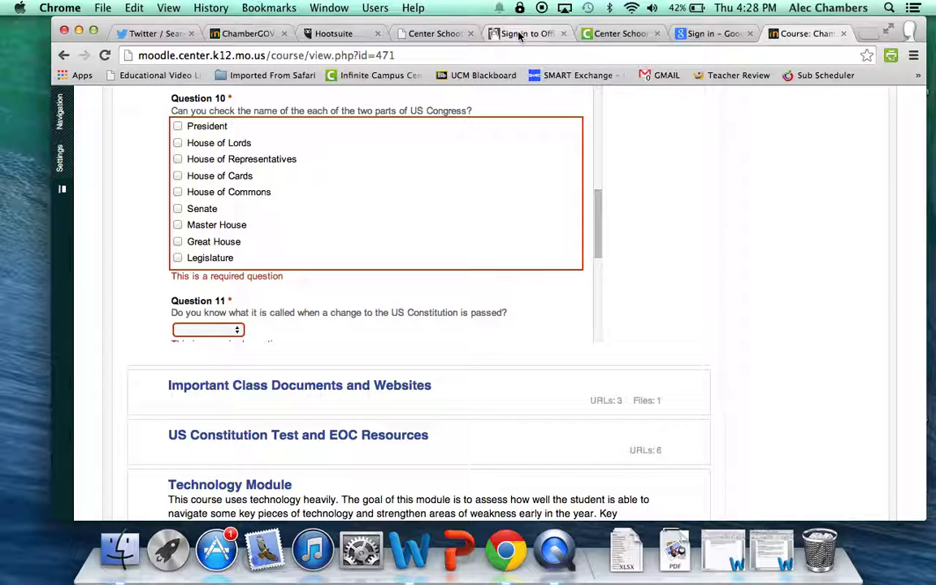
Step: Load portal.microsoftonline.com in the Office 365 tab to reach the organizational sign-in page
left_click(518, 36)
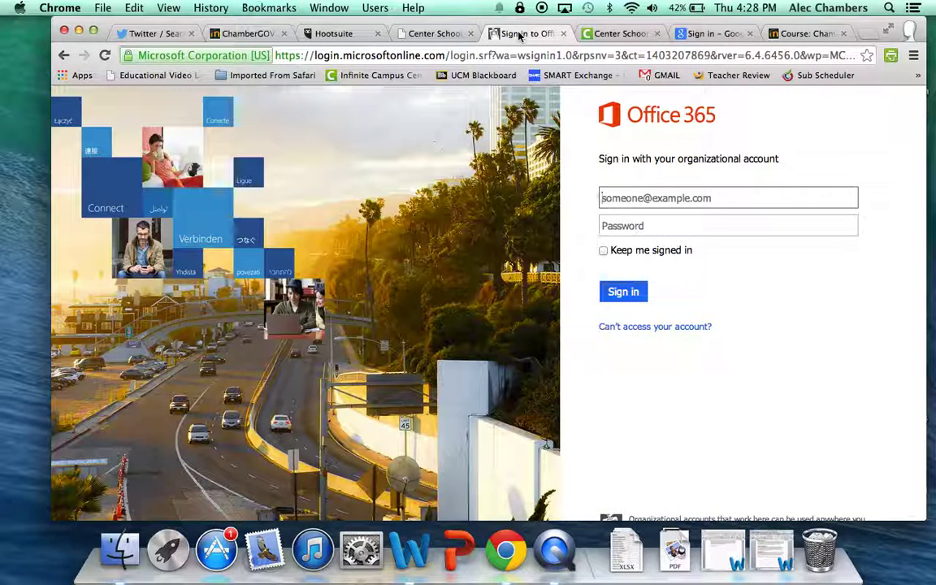
left_click(526, 54)
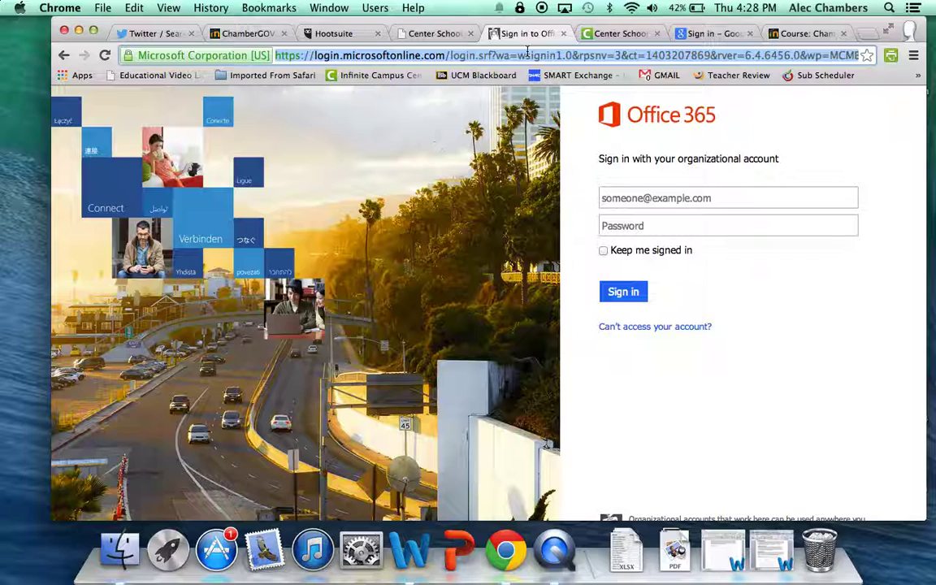
type("portal.")
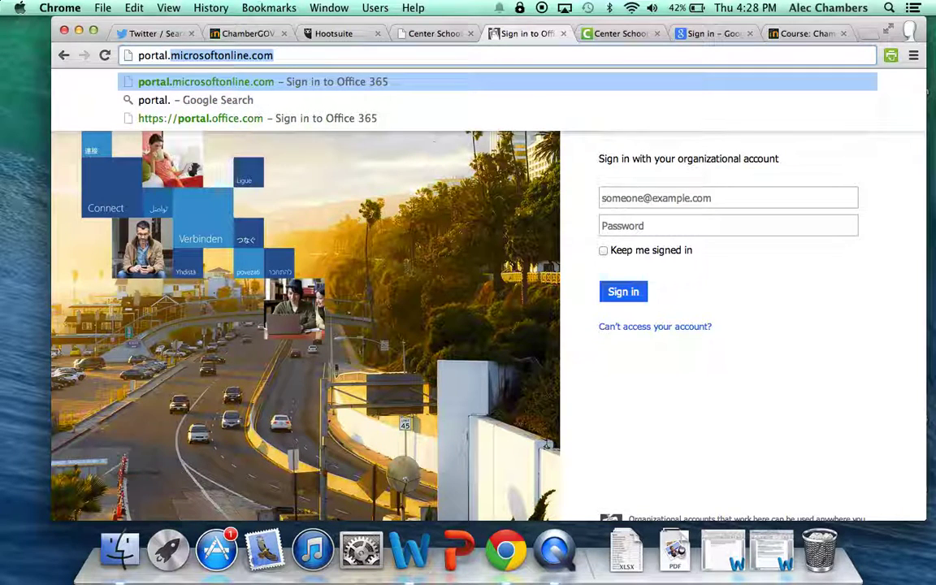
type("microsof")
key("BackSpace")
key("BackSpace")
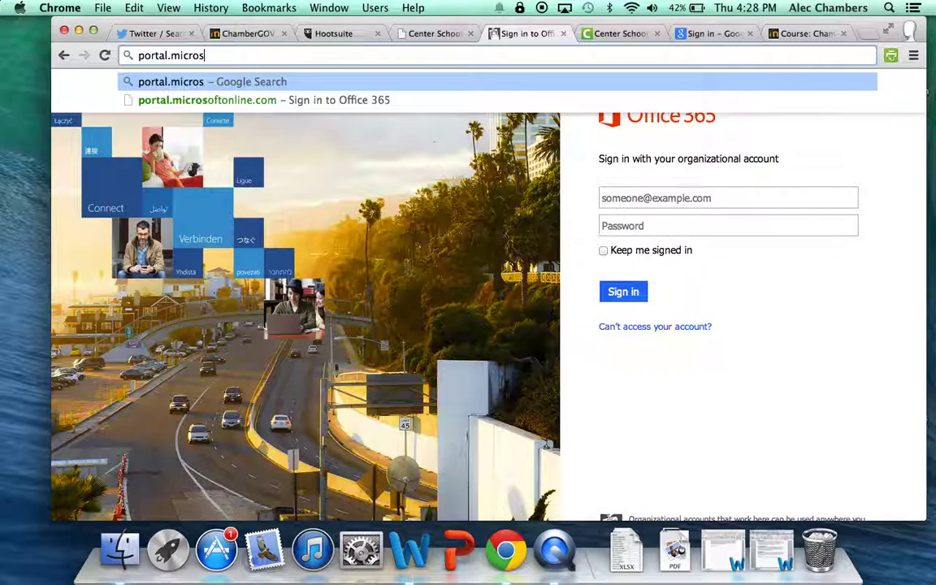
type("oftonline.com")
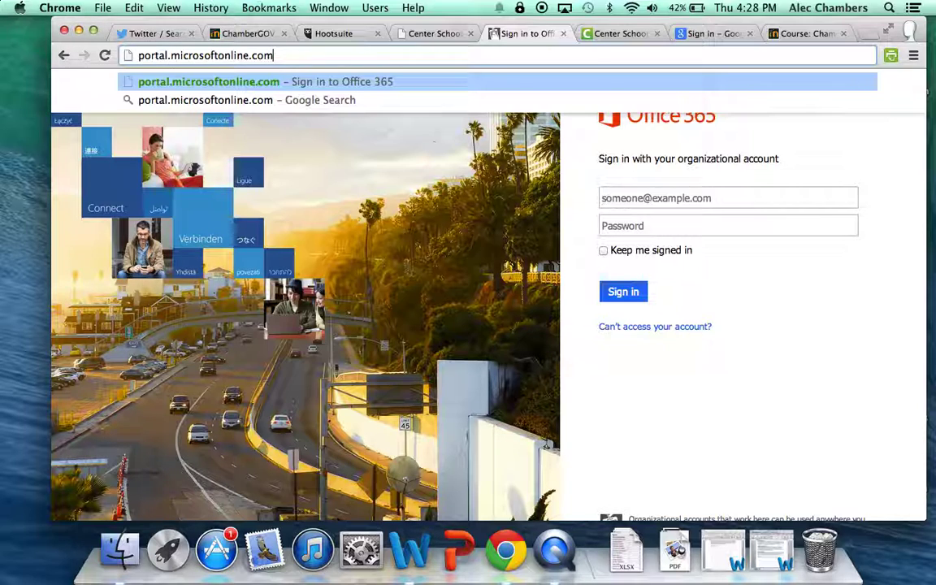
key("Return")
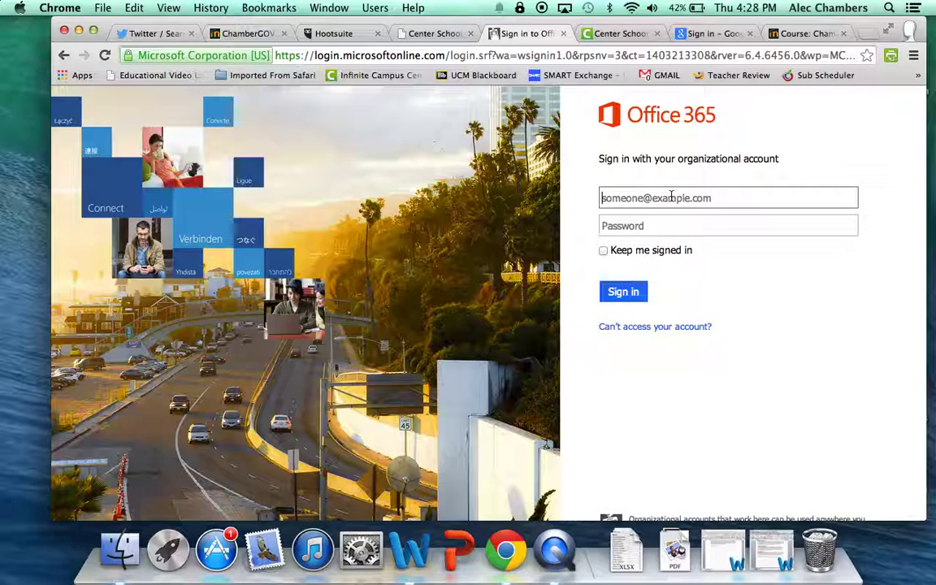
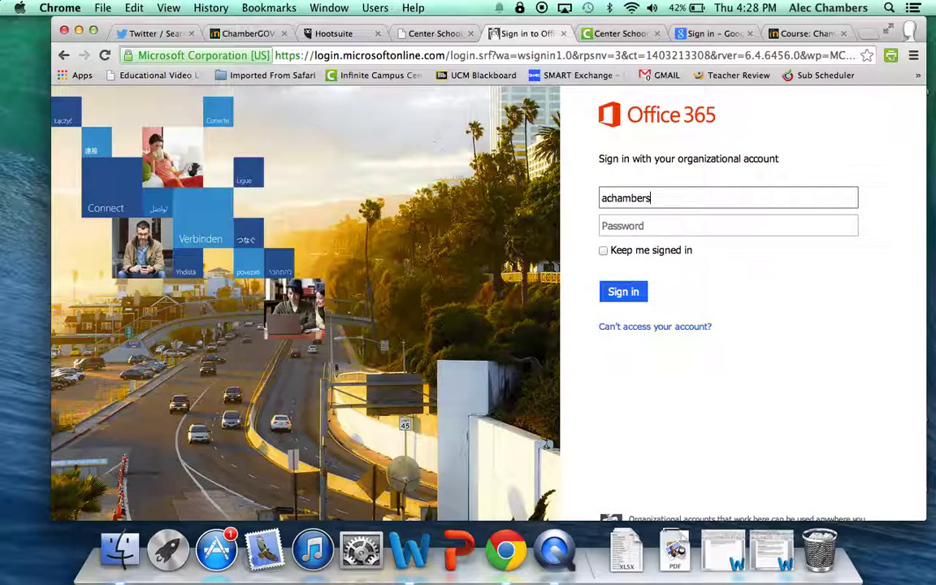
key("Tab")
type("••••••••••")
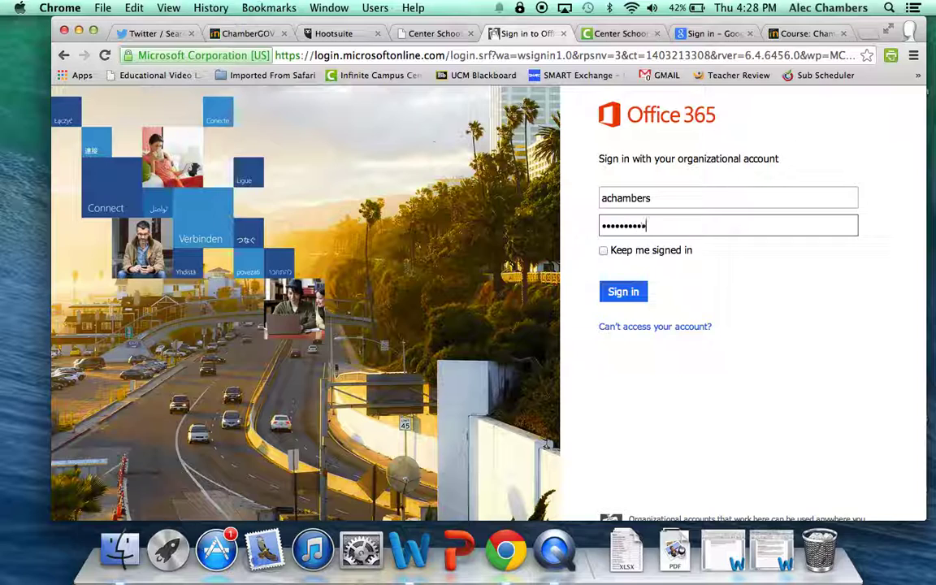
key("Return")
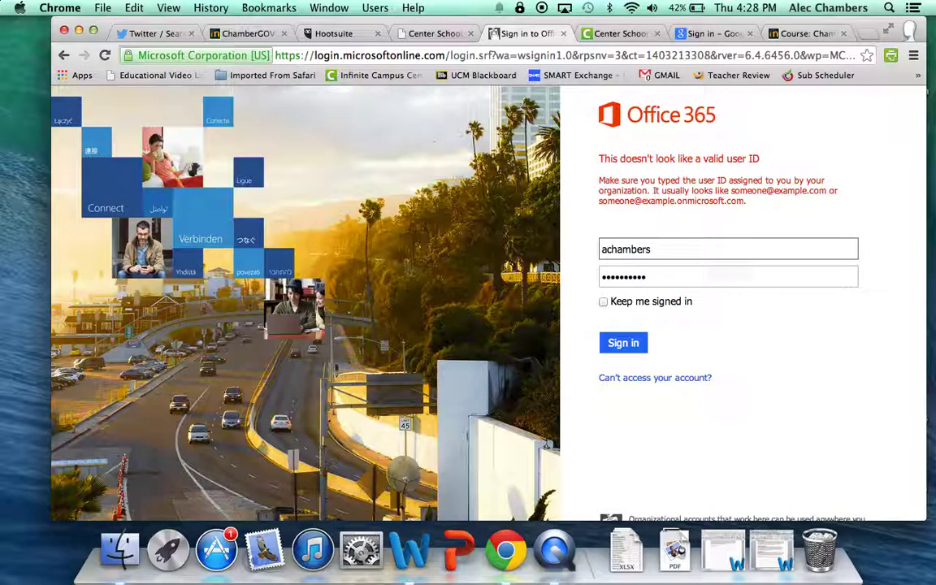
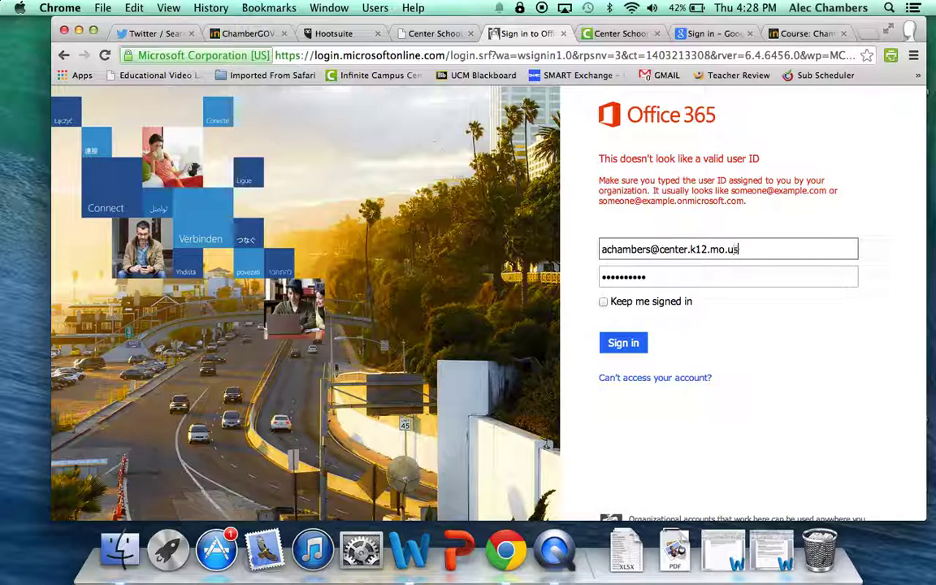
left_click(623, 342)
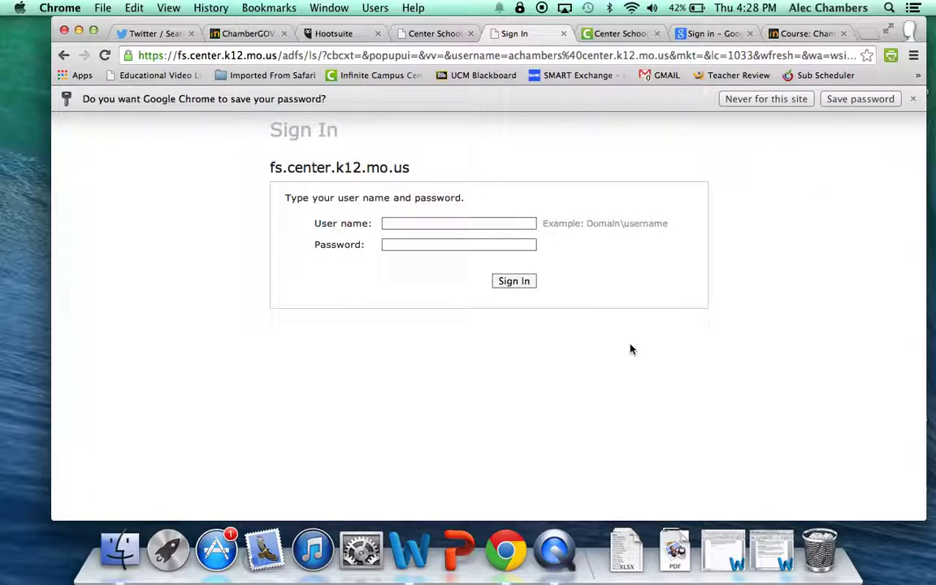
Step: Enter the district user name and password on the Center School District page and sign in
left_click(498, 225)
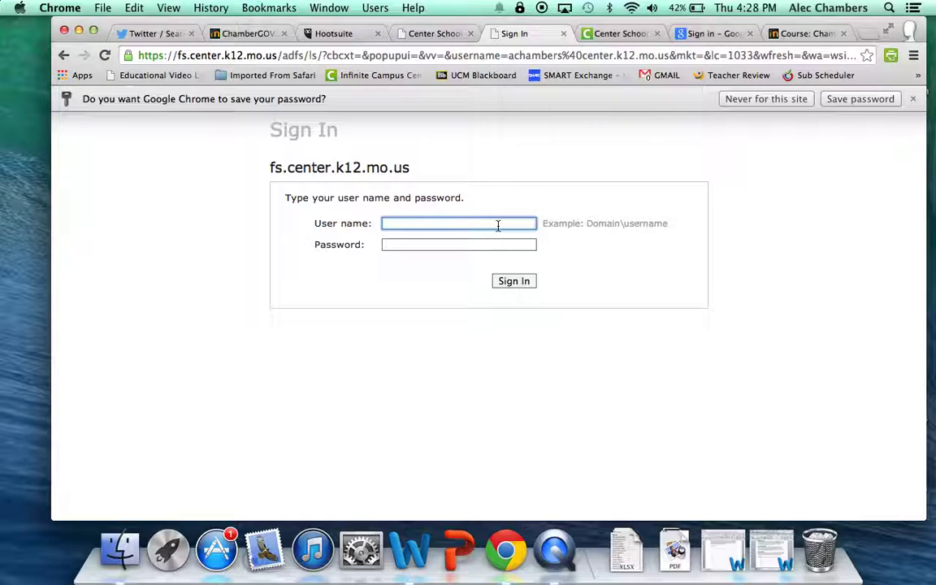
left_click(344, 228)
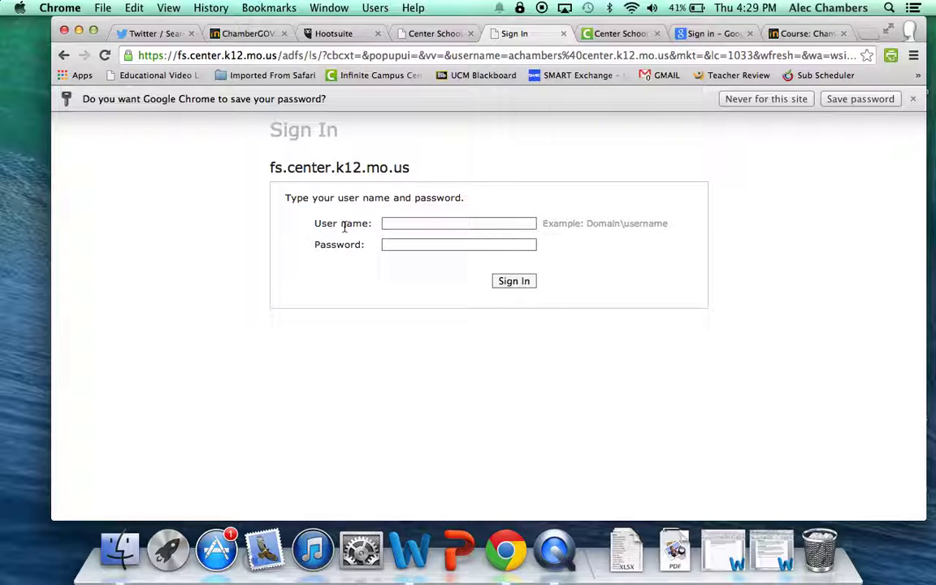
left_click(388, 224)
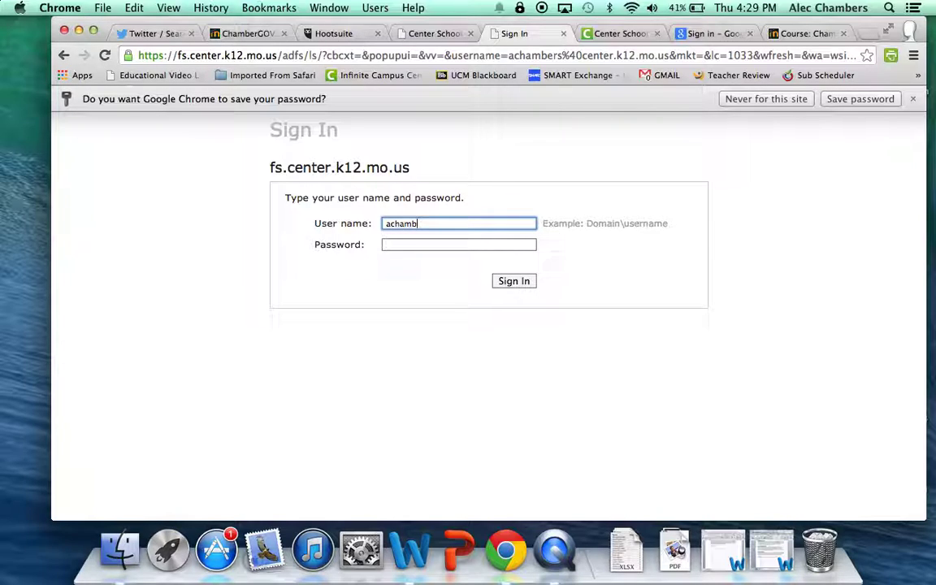
left_click(387, 244)
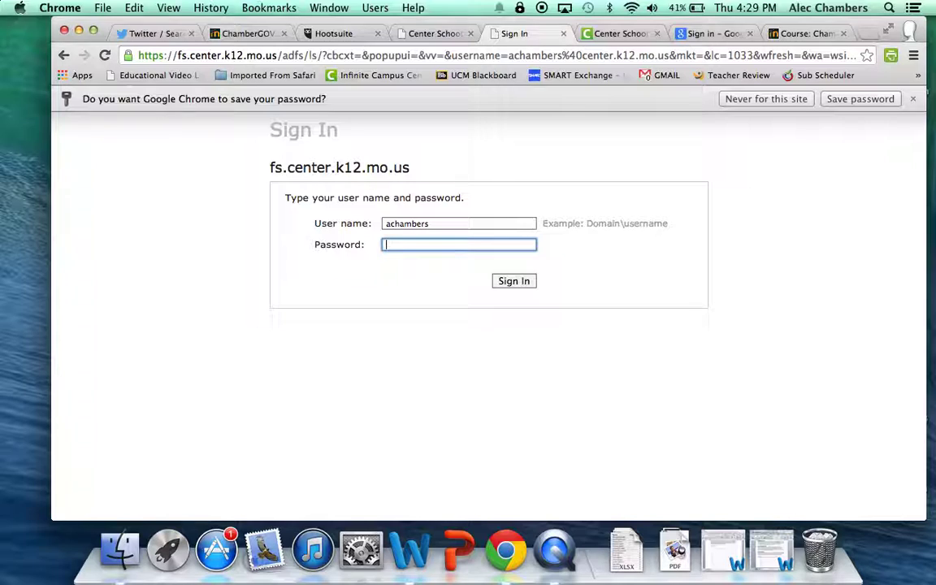
type("••••••••••")
key("Return")
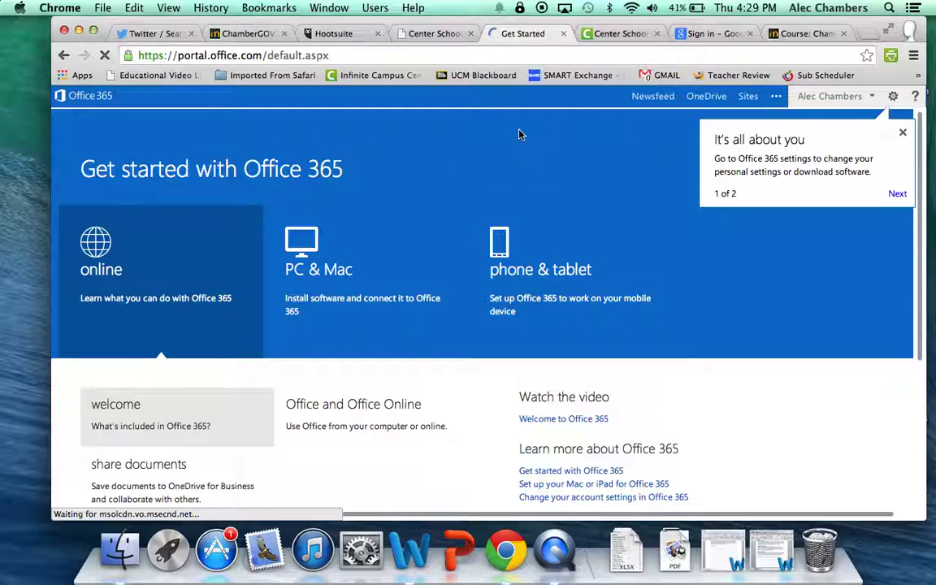
Step: Return to the Moodle course and open the Technology Module Checklist
left_click(778, 36)
scroll(438, 307, "down", 5)
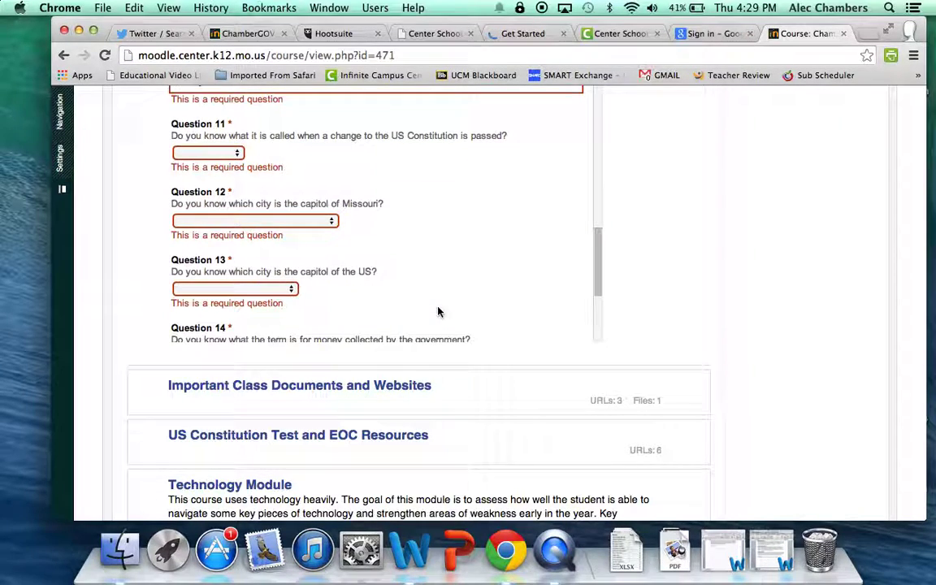
scroll(451, 367, "down", 5)
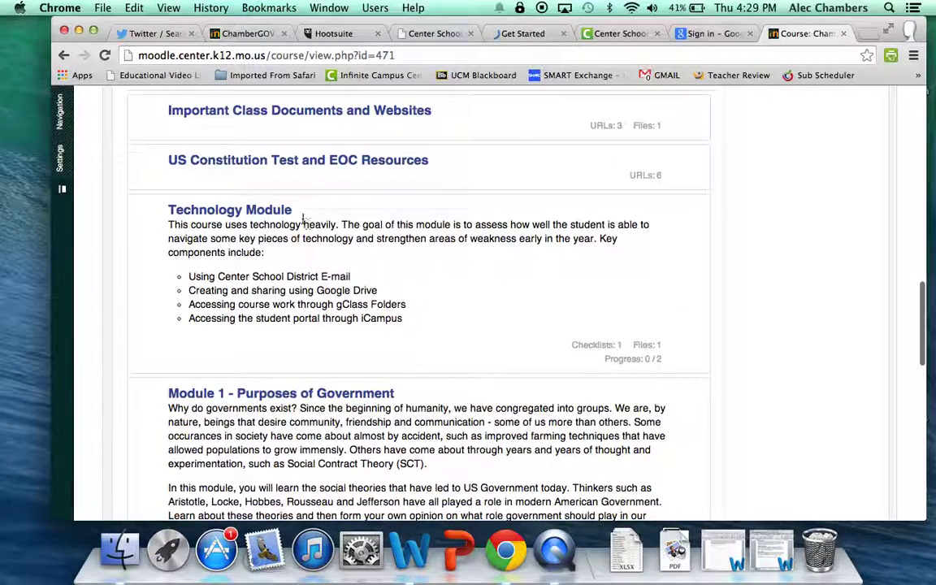
left_click(235, 209)
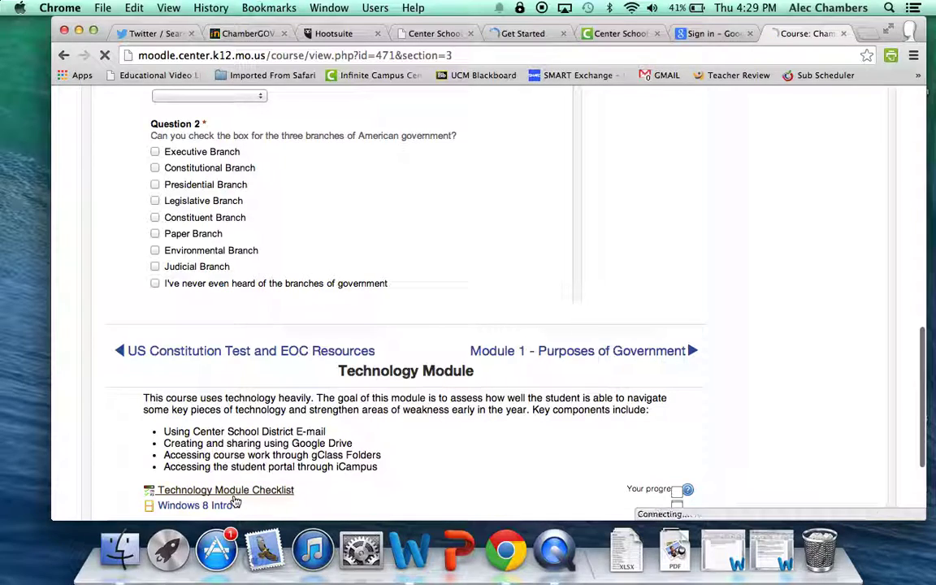
left_click(234, 495)
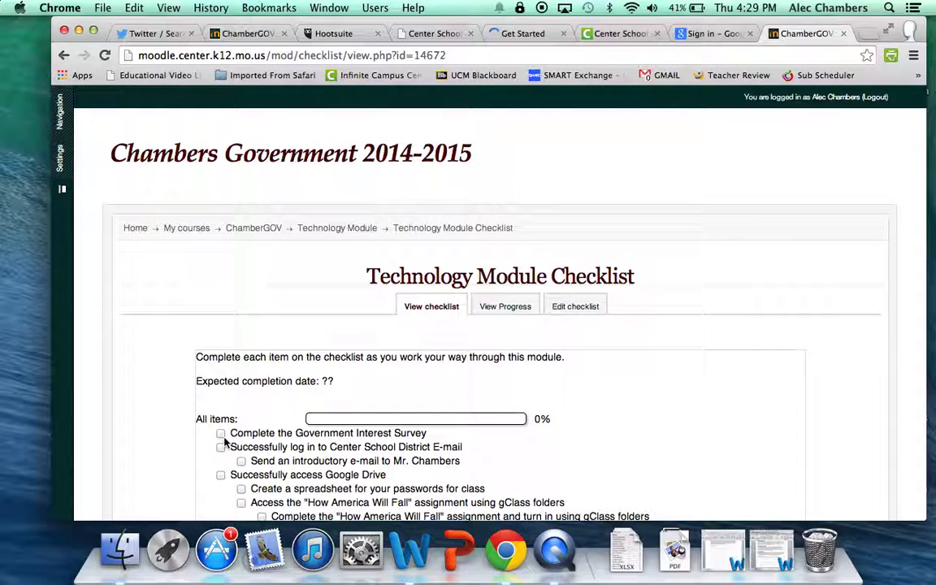
Step: Tick the survey, district e-mail login and introductory e-mail checklist items
left_click(220, 432)
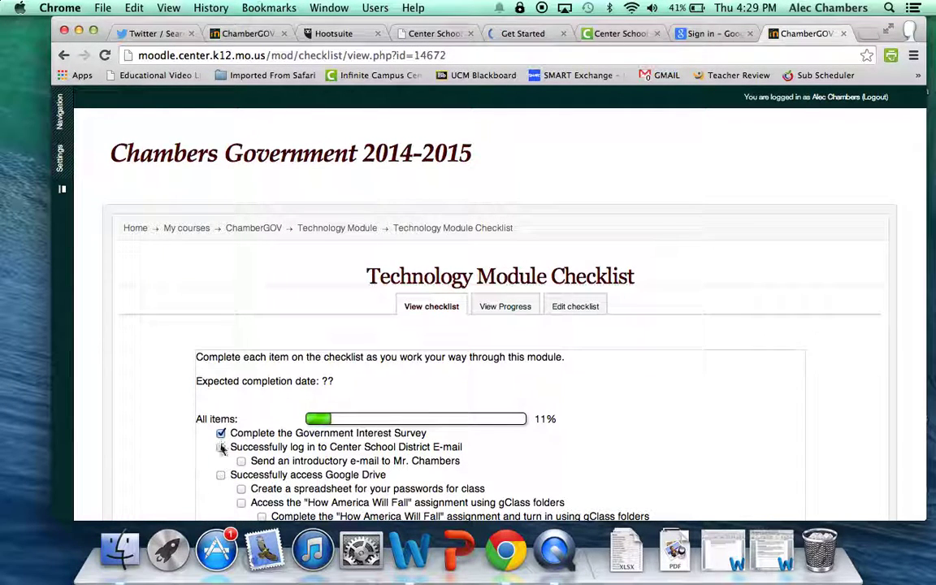
left_click(220, 447)
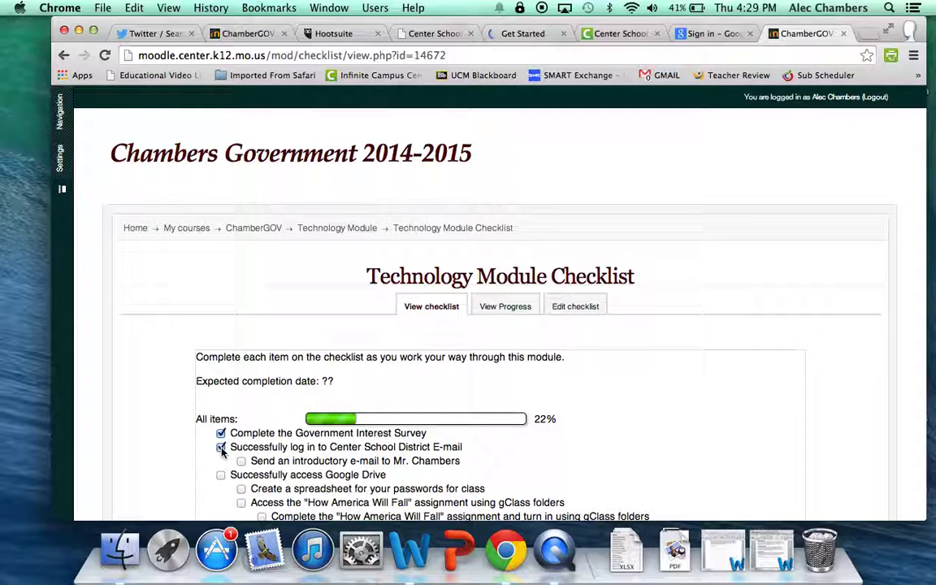
left_click(241, 461)
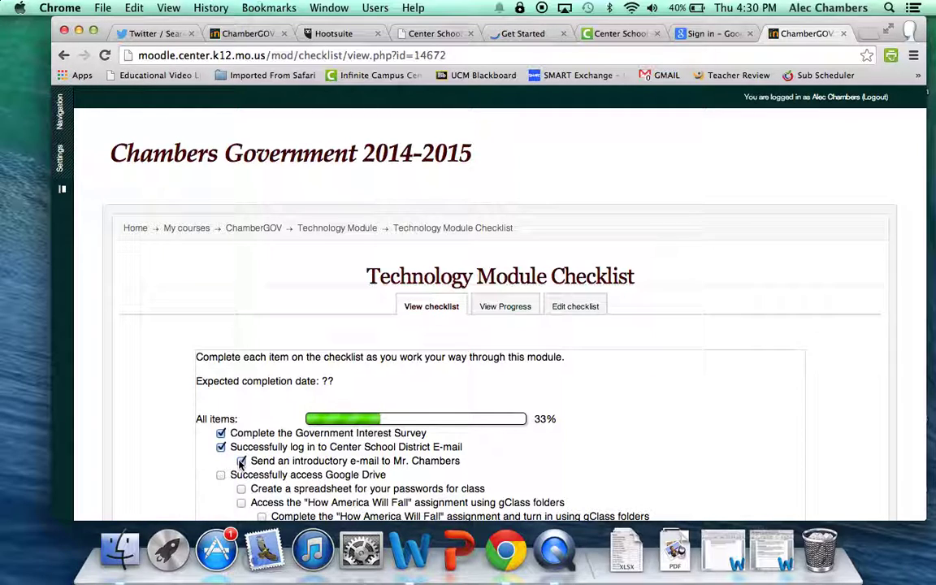